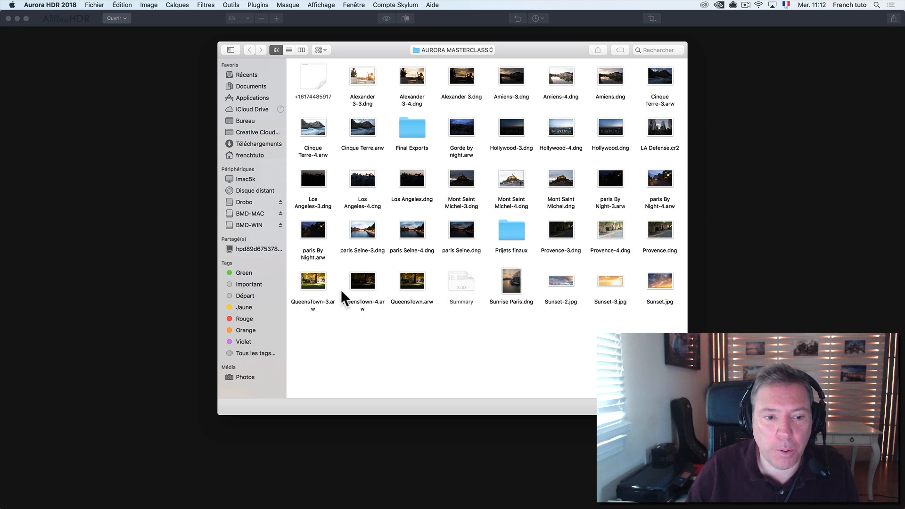
Open the three bracketed photos QueensTown-3.arw, QueensTown-4.arw and QueensTown.arw for an HDR merge
left_click(322, 284)
left_click(361, 282, "super")
left_click(408, 284, "super")
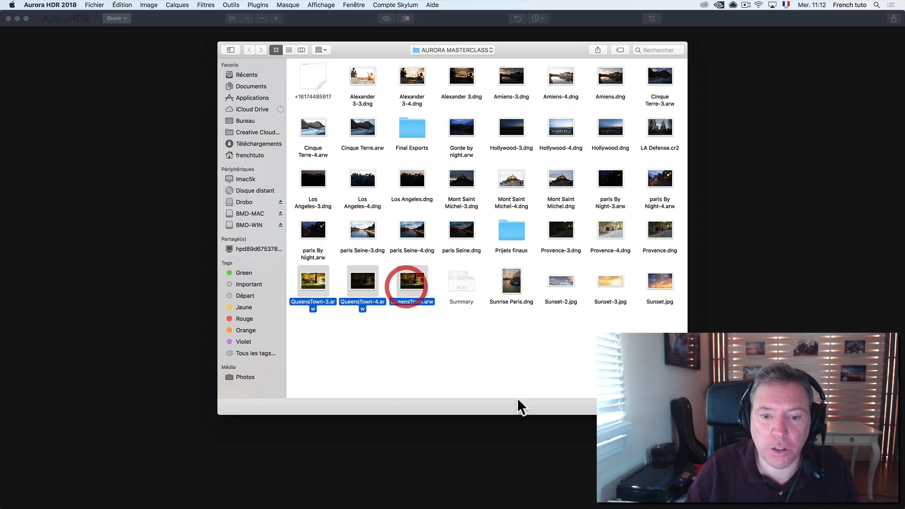
left_click(669, 408)
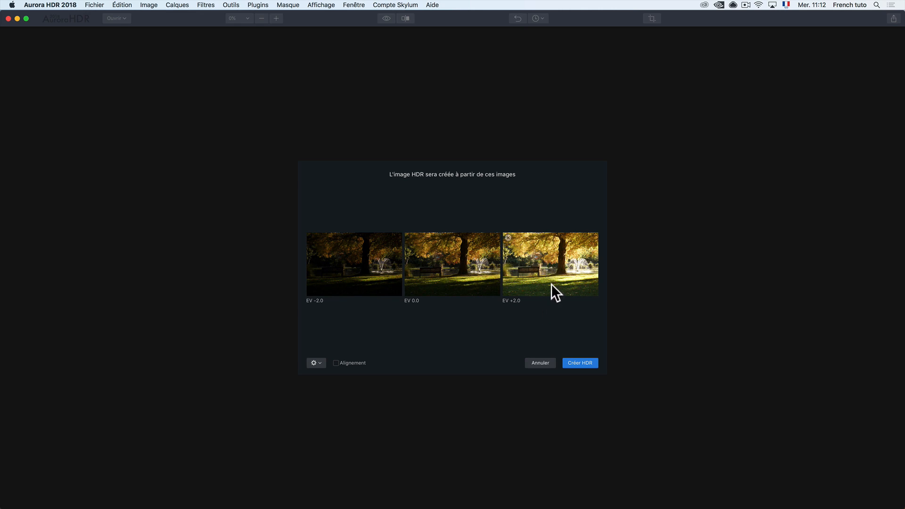
Review the additional merge options, then create the HDR from the three exposures with Alignement left off
left_click(321, 364)
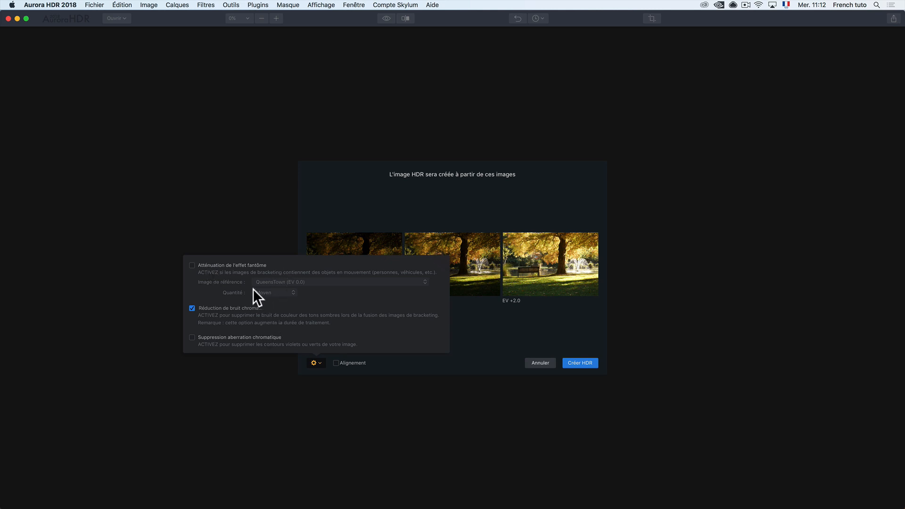
left_click(284, 217)
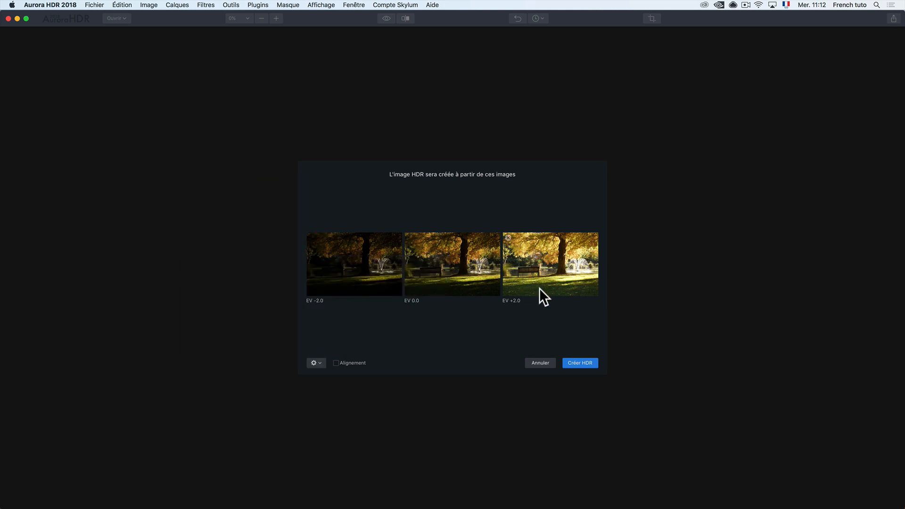
left_click(586, 366)
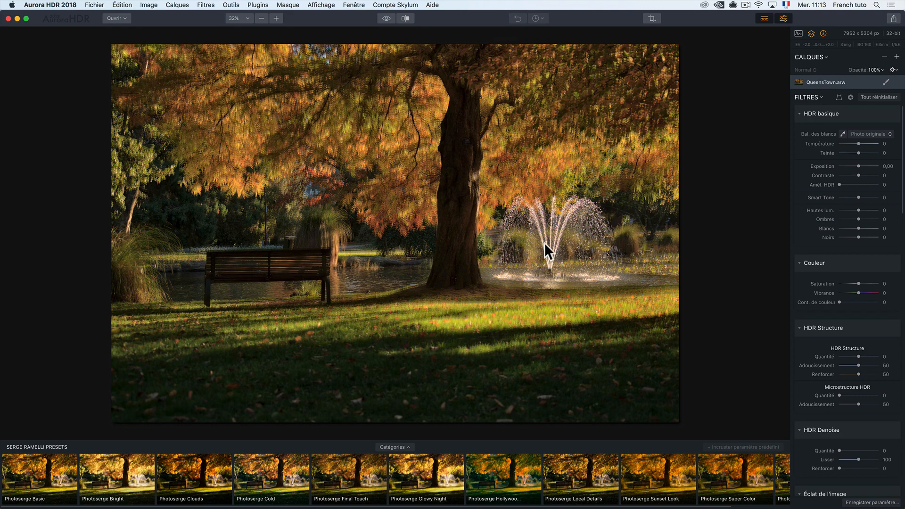
Load the QueensTown-3.arw, QueensTown-4.arw and QueensTown.arw brackets again for a new HDR merge
left_click(97, 6)
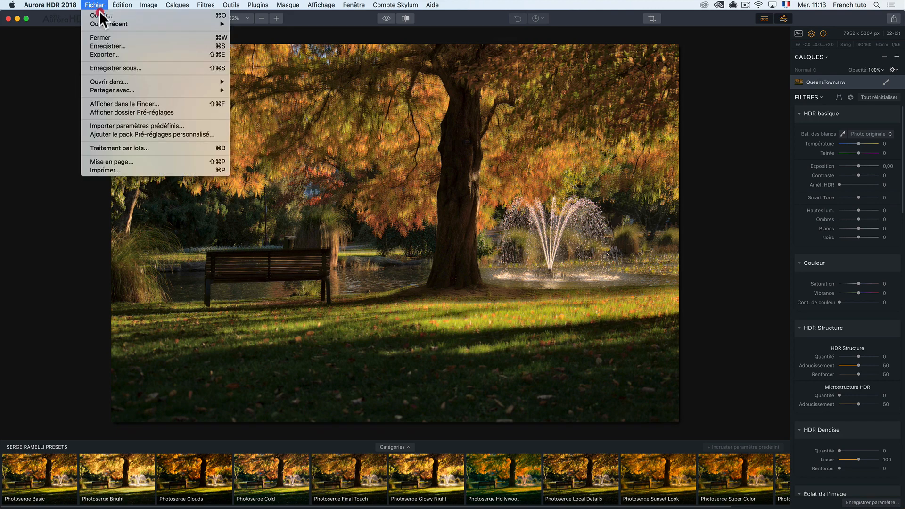
left_click(105, 16)
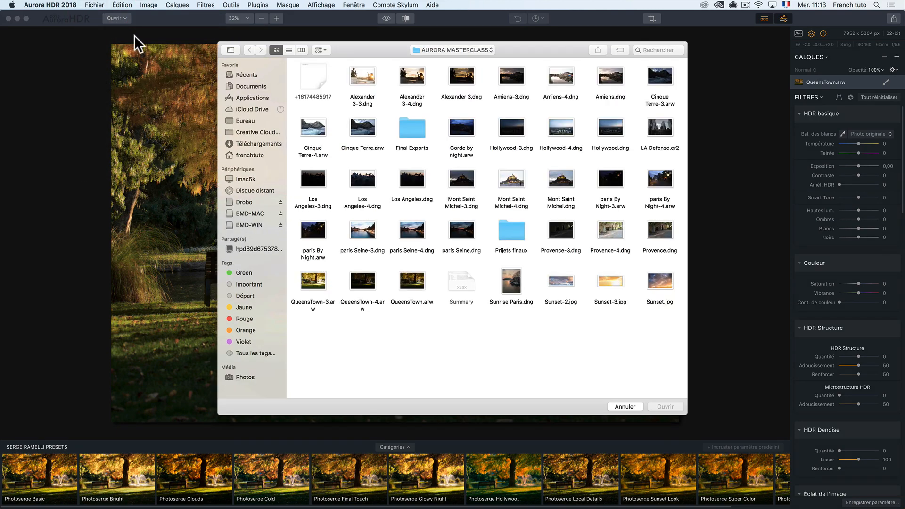
left_click(314, 283)
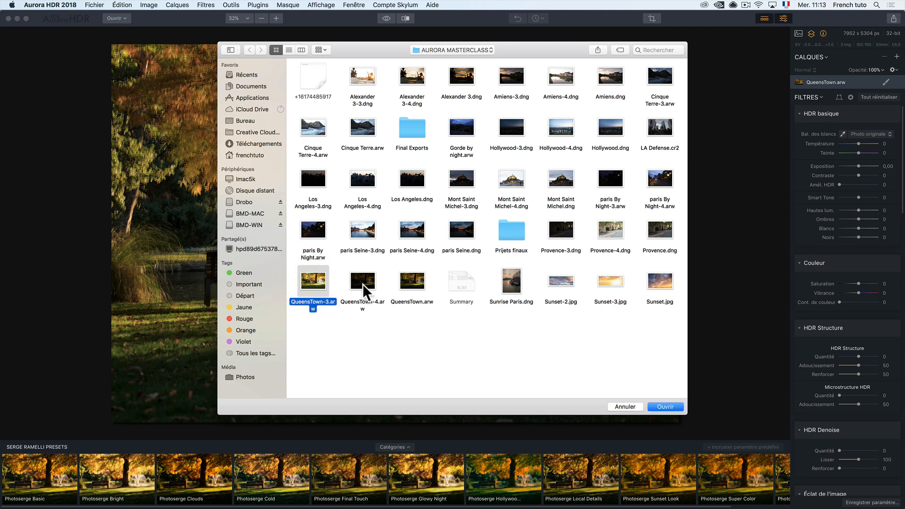
left_click(363, 282, "super")
left_click(409, 282, "super")
left_click(665, 407)
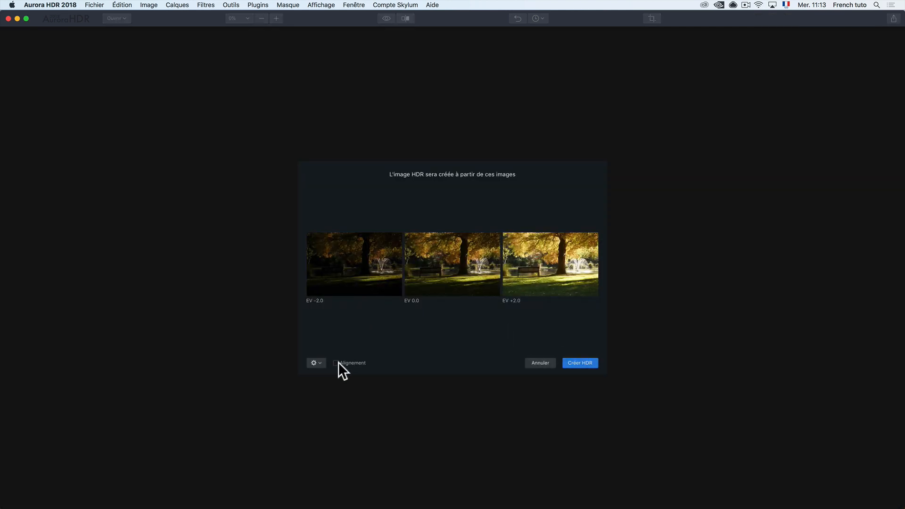
Create the HDR with Alignement enabled and inspect the fountain at 100% zoom
left_click(336, 363)
left_click(583, 362)
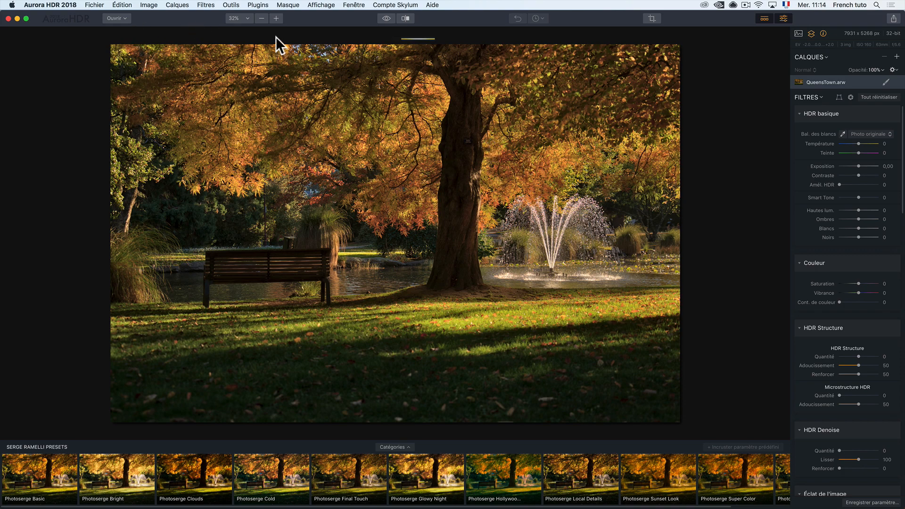
left_click(246, 18)
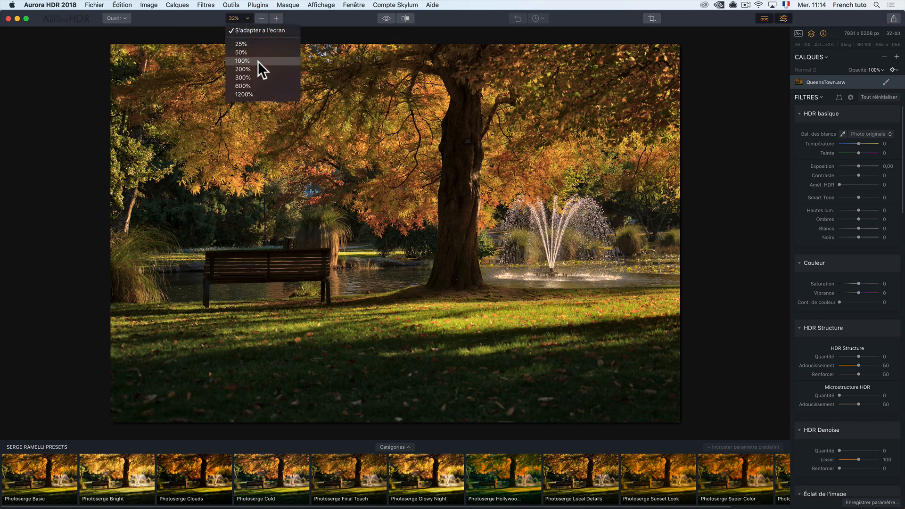
left_click(258, 62)
left_click_drag(623, 202, 299, 200)
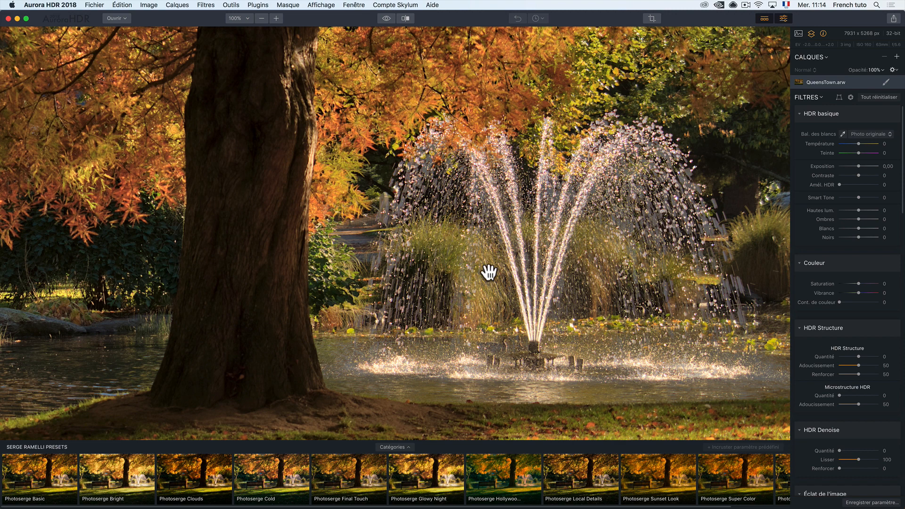
Close the aligned QueensTown HDR image
left_click(112, 17)
left_click(71, 101)
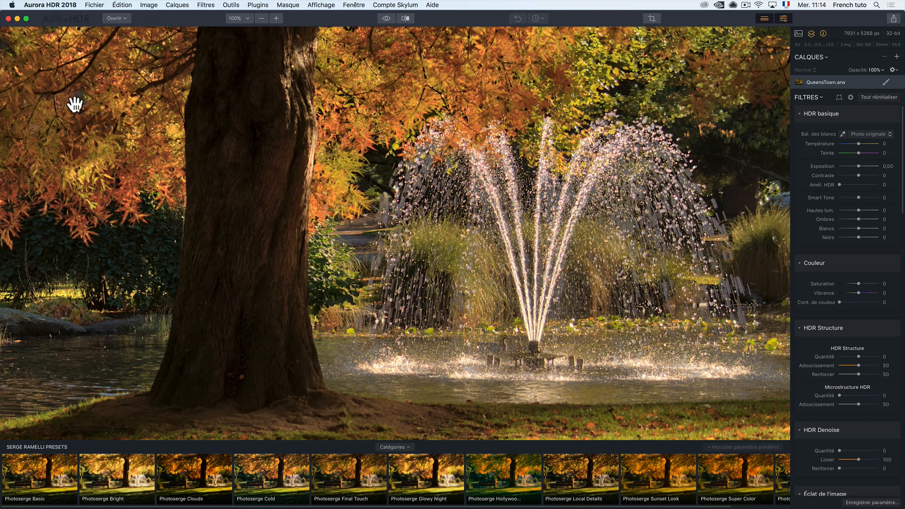
left_click(94, 5)
left_click(103, 37)
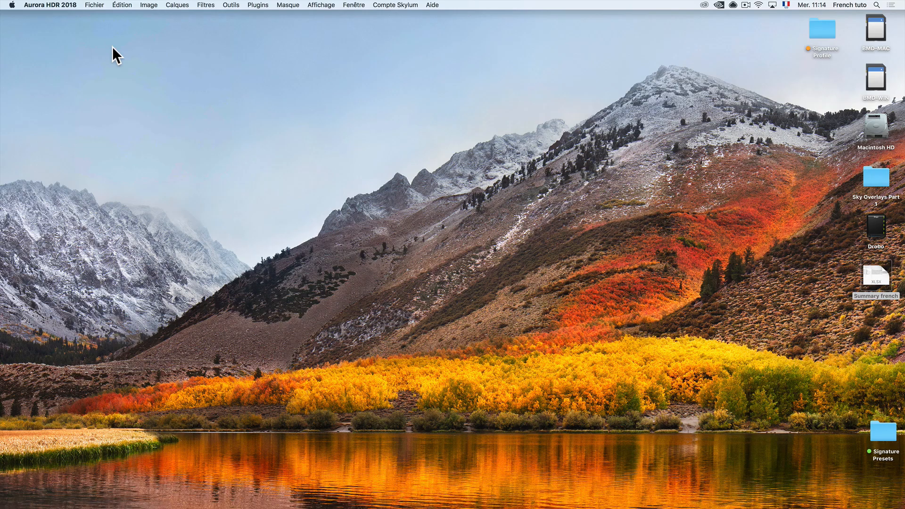
Open the three QueensTown bracketed .arw photos once more for another HDR merge
left_click(93, 6)
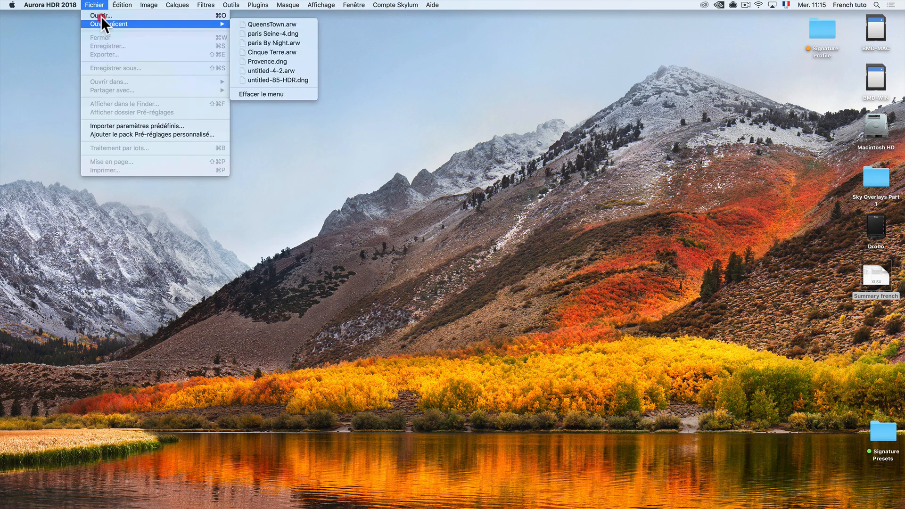
left_click(101, 16)
left_click(317, 277)
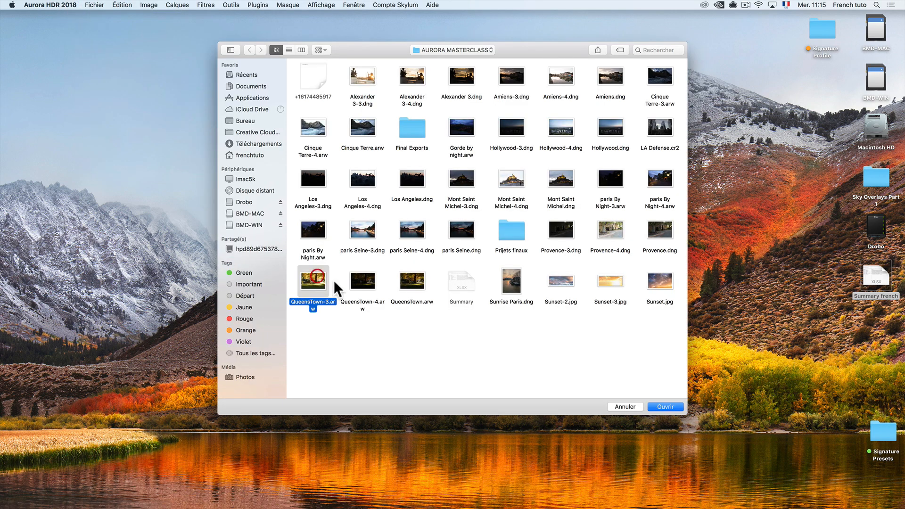
left_click(419, 280, "shift")
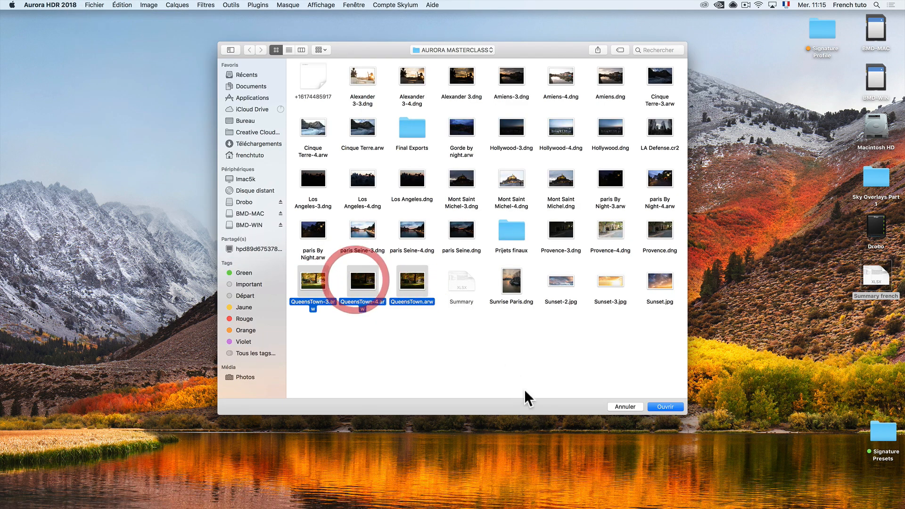
left_click(665, 407)
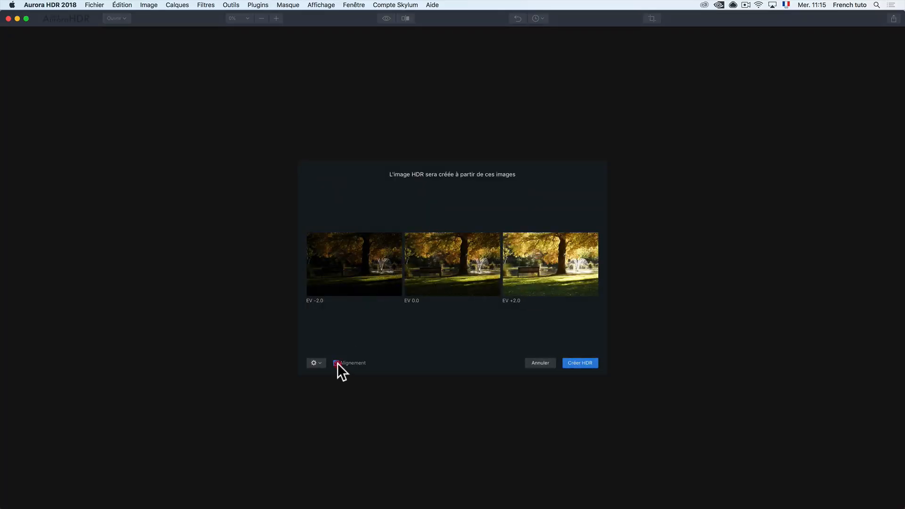
Enable ghost reduction (Atténuation de l'effet fantôme) for the merge, with QueensTown-4 (EV -2.0) as the reference image
left_click(323, 363)
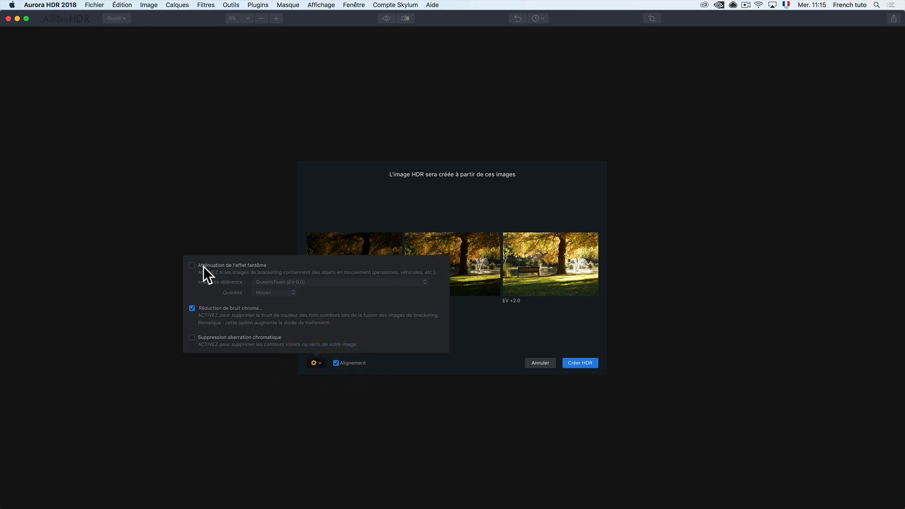
left_click(193, 265)
left_click(305, 282)
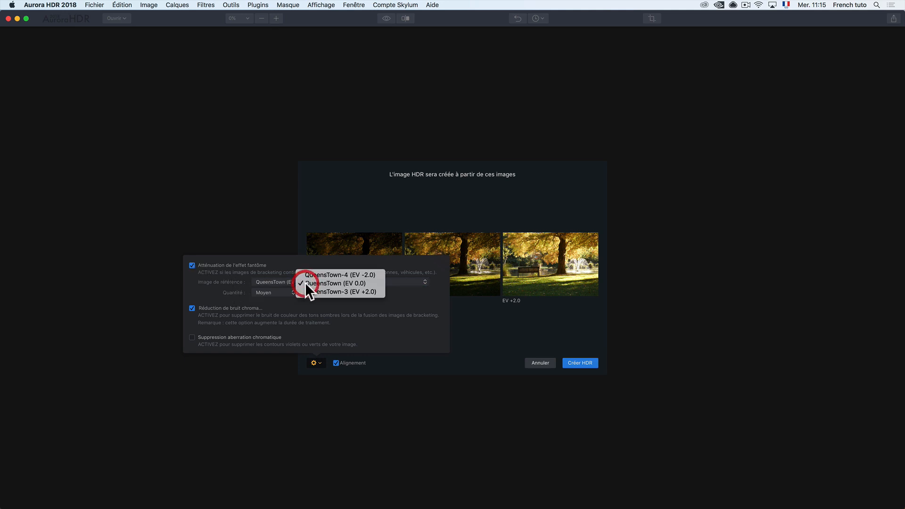
left_click(372, 274)
left_click(368, 284)
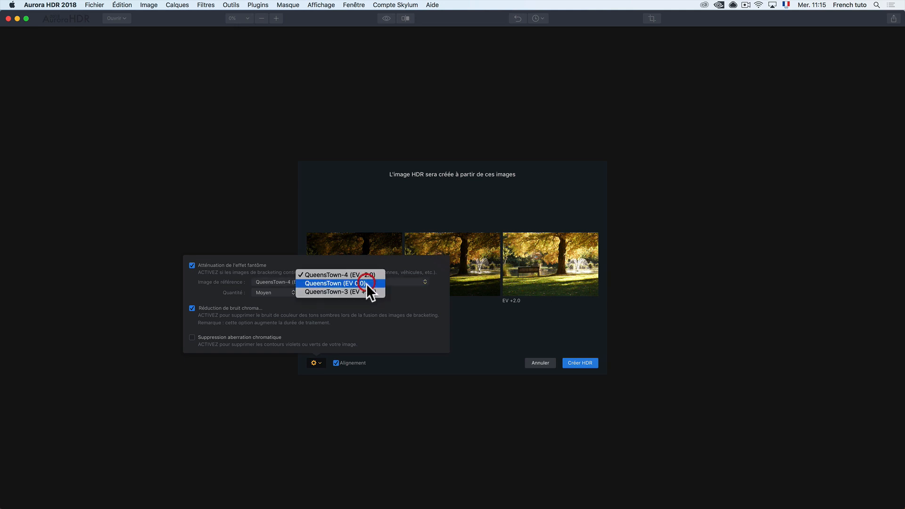
left_click(370, 275)
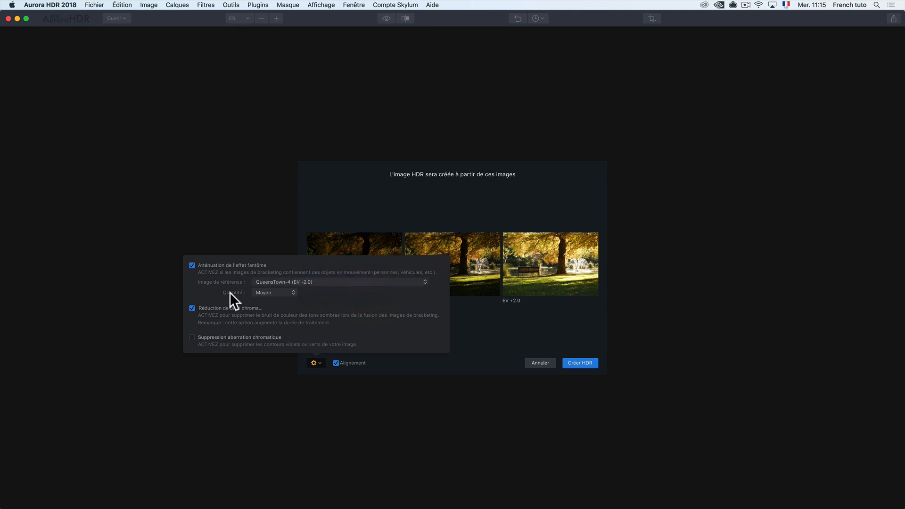
Create the HDR with the ghost reduction settings and inspect the fountain and tree up close
left_click(262, 293)
left_click(210, 338)
left_click(542, 330)
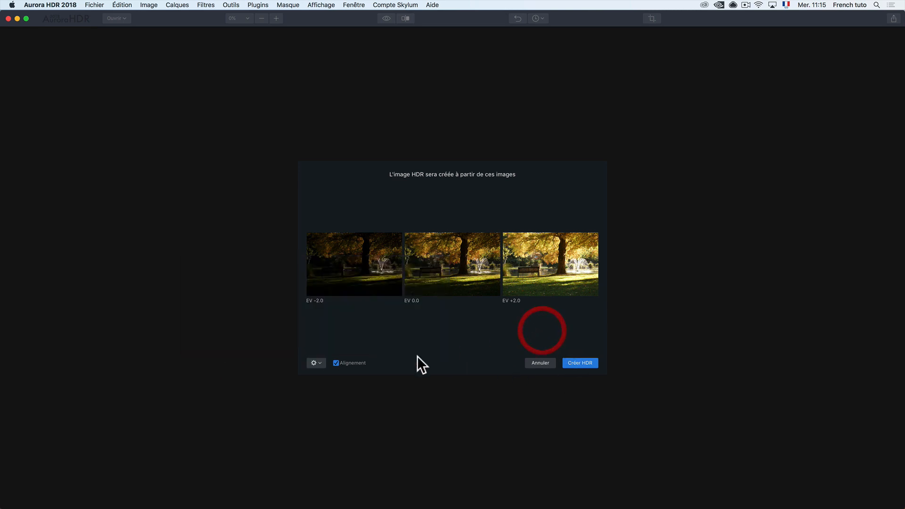
left_click(577, 363)
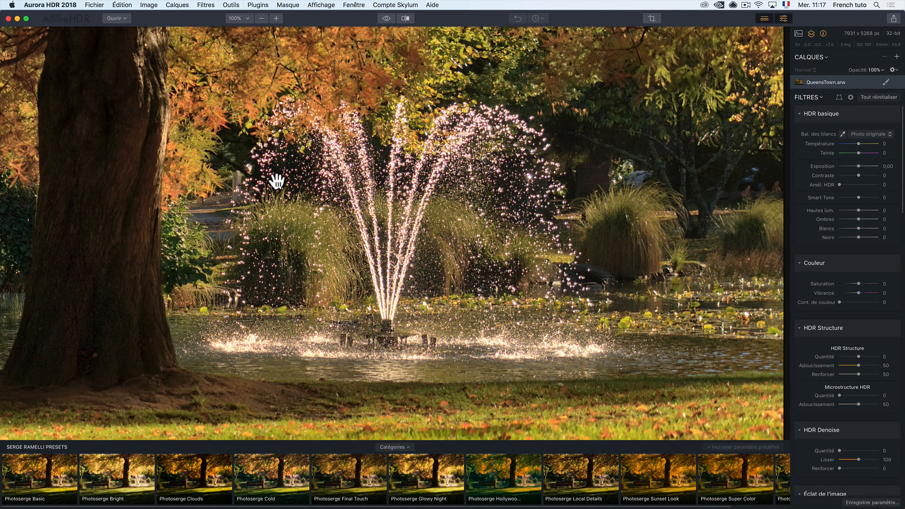
left_click_drag(396, 259, 541, 246)
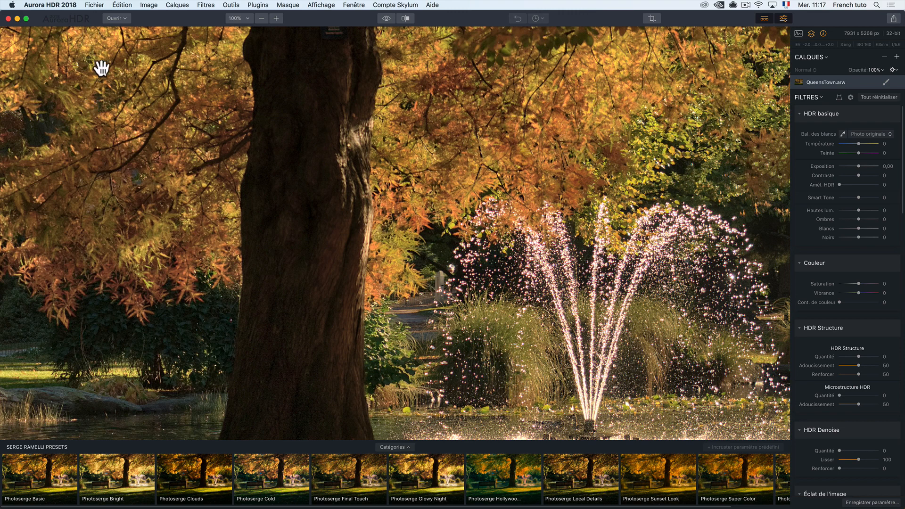
Close the current HDR image and reopen QueensTown-3.arw, QueensTown-4.arw and QueensTown.arw for merging
left_click(95, 6)
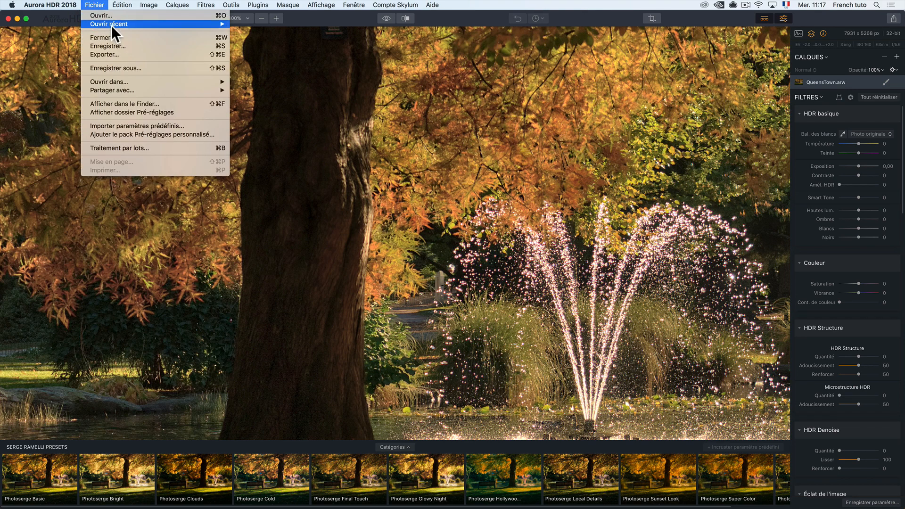
left_click(115, 36)
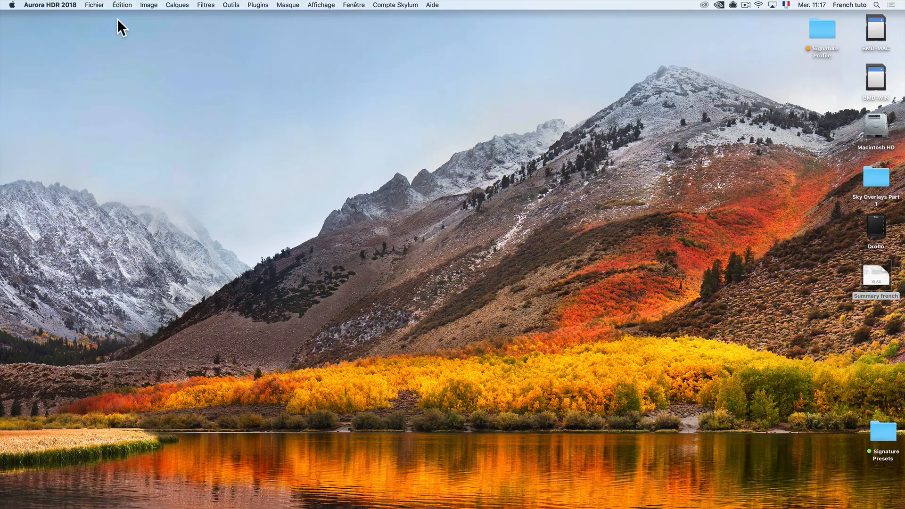
left_click(95, 5)
left_click(109, 24)
left_click(107, 15)
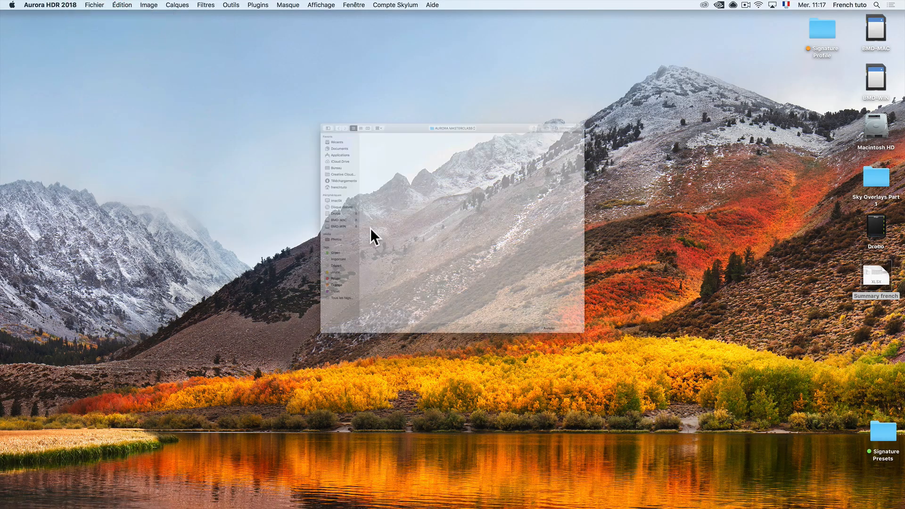
left_click(316, 278)
left_click(365, 281, "super")
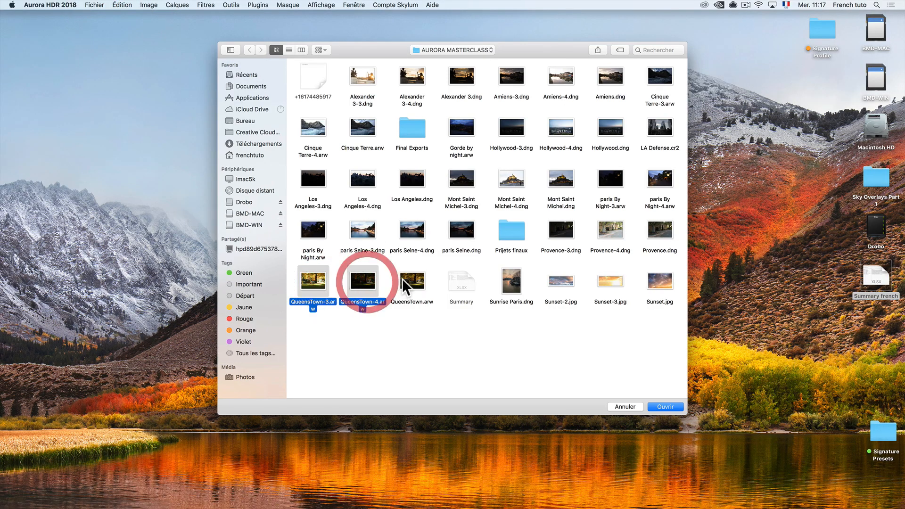
left_click(410, 281, "super")
left_click(666, 406)
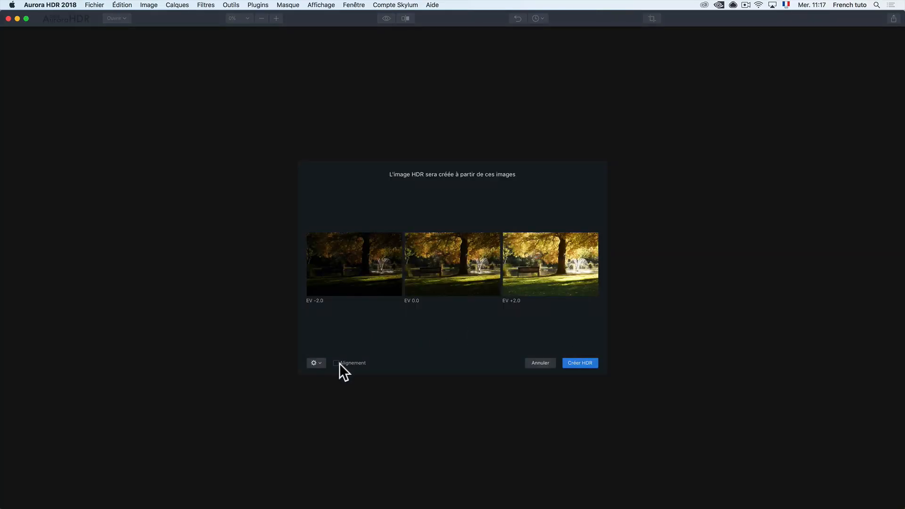
Enable Alignement and ghost reduction with QueensTown (EV 0.0) as reference image, and change the ghost reduction amount
left_click(335, 363)
left_click(316, 362)
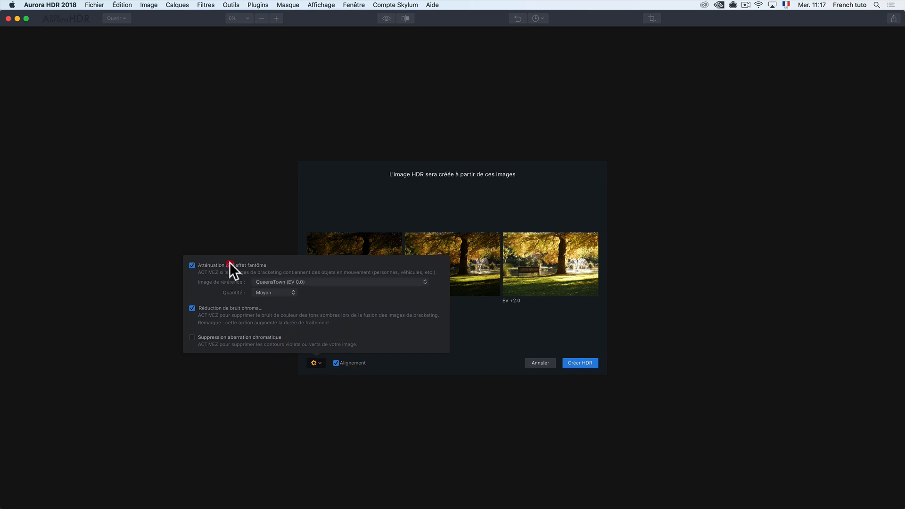
left_click(289, 293)
left_click(286, 307)
Create the HDR with these merge options and inspect the fountain at 100% zoom
left_click(513, 332)
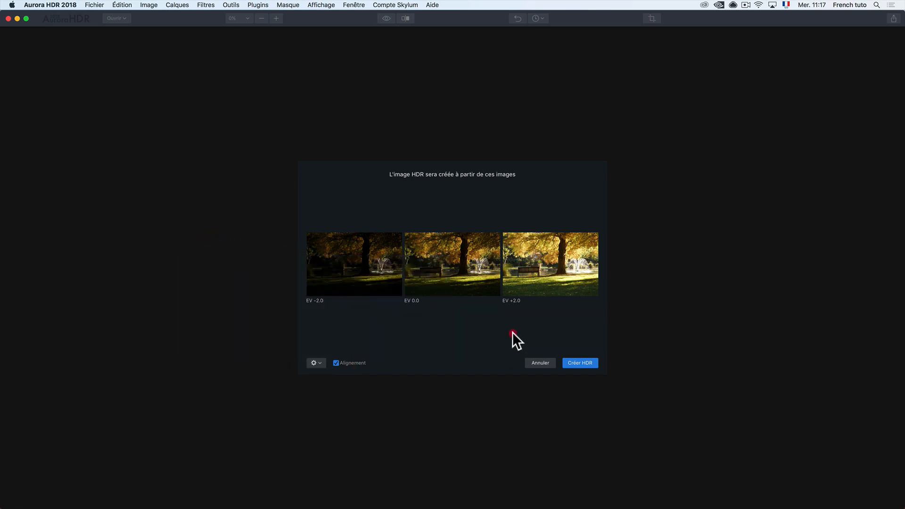
left_click(588, 365)
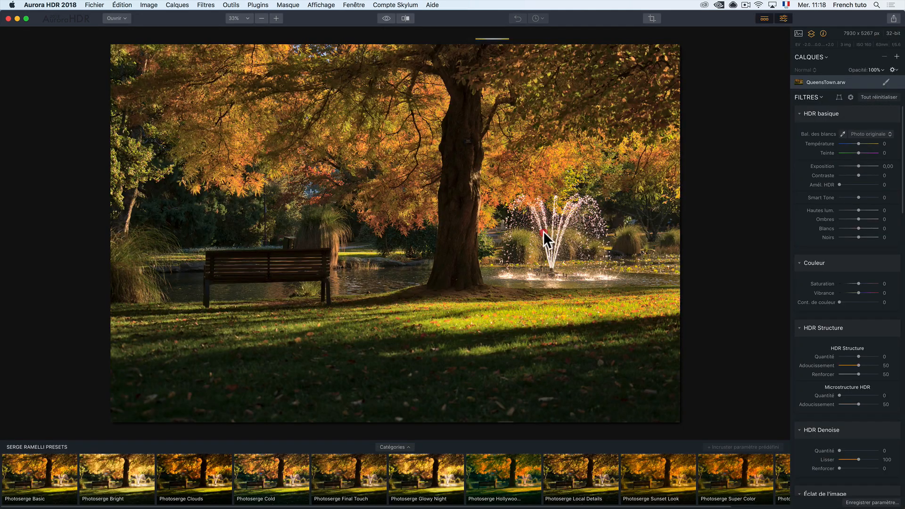
double_click(544, 231)
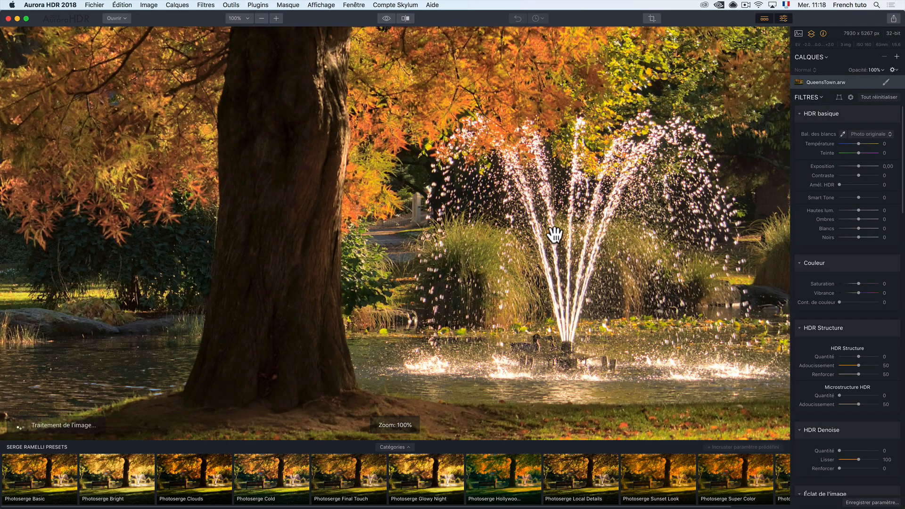
left_click_drag(642, 212, 582, 186)
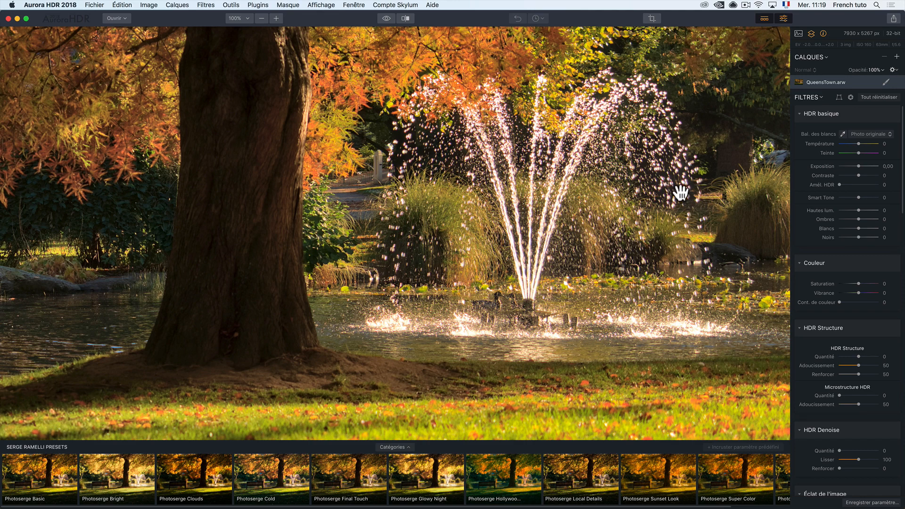
Examine the fountain, tree trunk and foliage of the merged HDR at 100%, and fit the whole image to the screen
left_click_drag(495, 253, 618, 258)
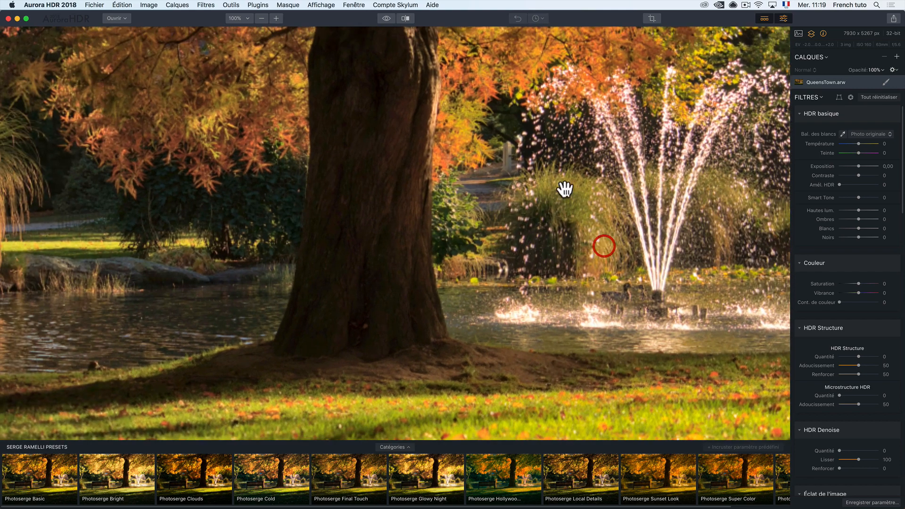
left_click_drag(445, 194, 471, 262)
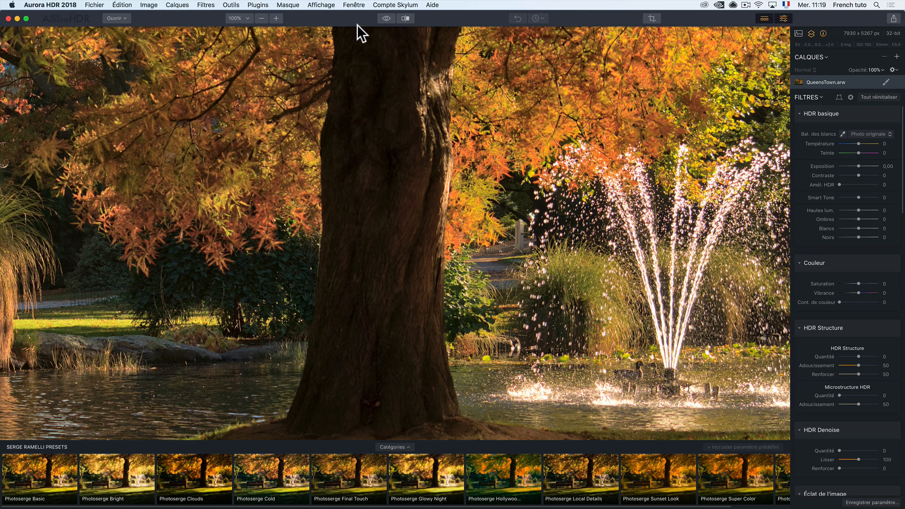
left_click(239, 19)
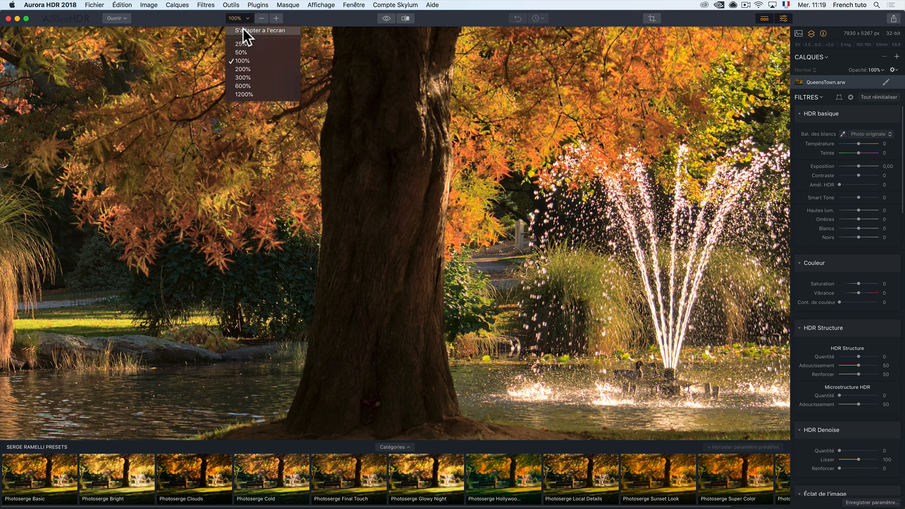
left_click(242, 30)
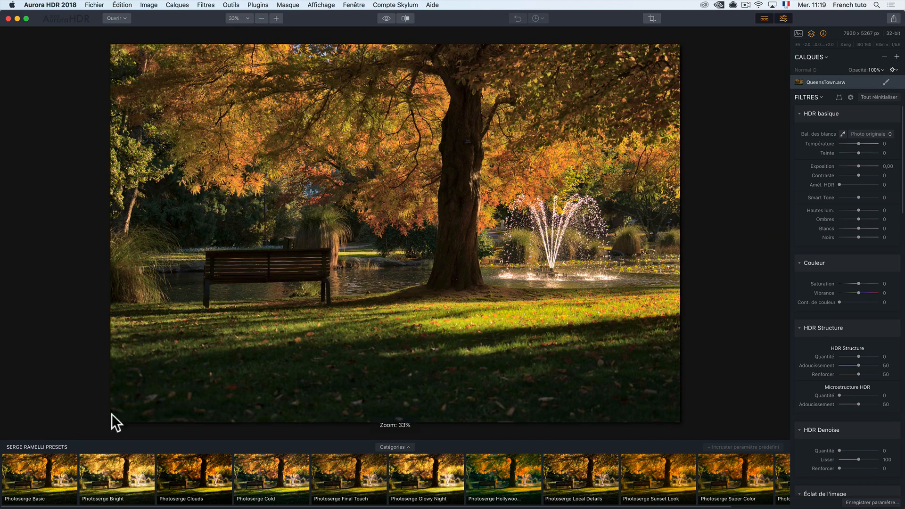
Apply the Photoserge Basic preset and compare the image before and after, including with the split view
left_click(40, 469)
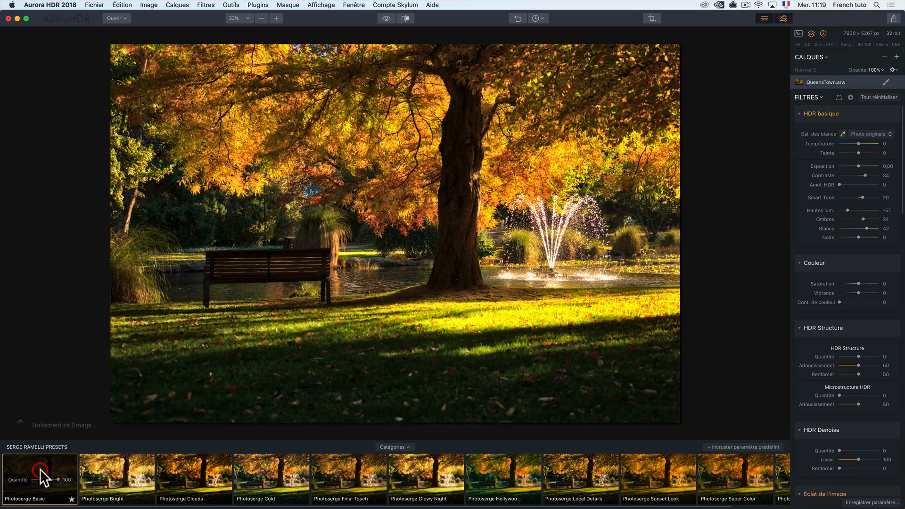
left_click(386, 18)
left_click(387, 18)
left_click(406, 18)
left_click_drag(395, 164, 40, 187)
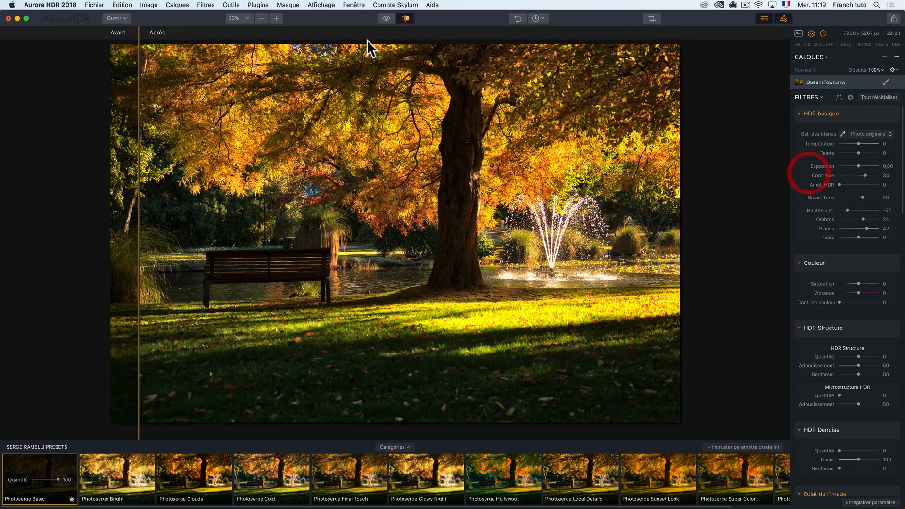
left_click(380, 18)
left_click(381, 19)
left_click(407, 18)
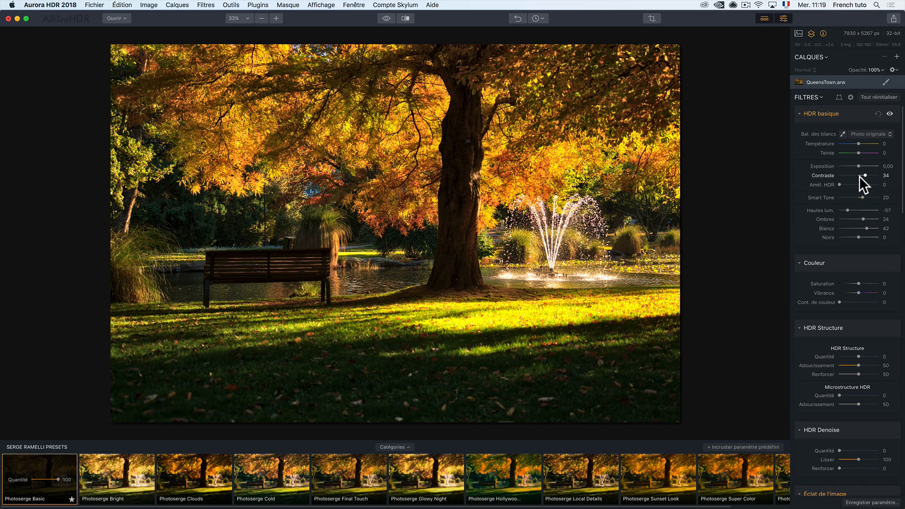
Set the exposure (Exposition) to 0,24 and the highlights (Hautes lum.) to -100 in HDR basique
scroll(859, 179, "down", 2)
scroll(859, 179, "up", 2)
left_click_drag(859, 167, 860, 166)
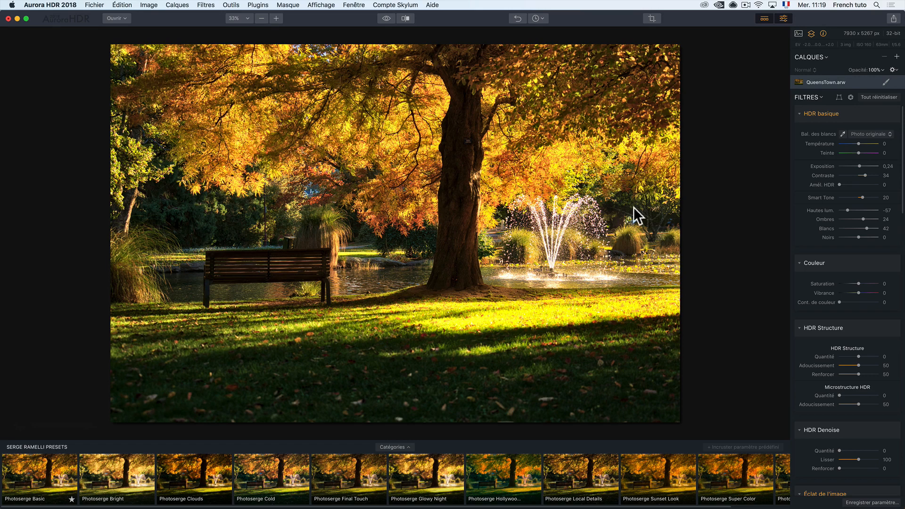
left_click_drag(847, 210, 838, 210)
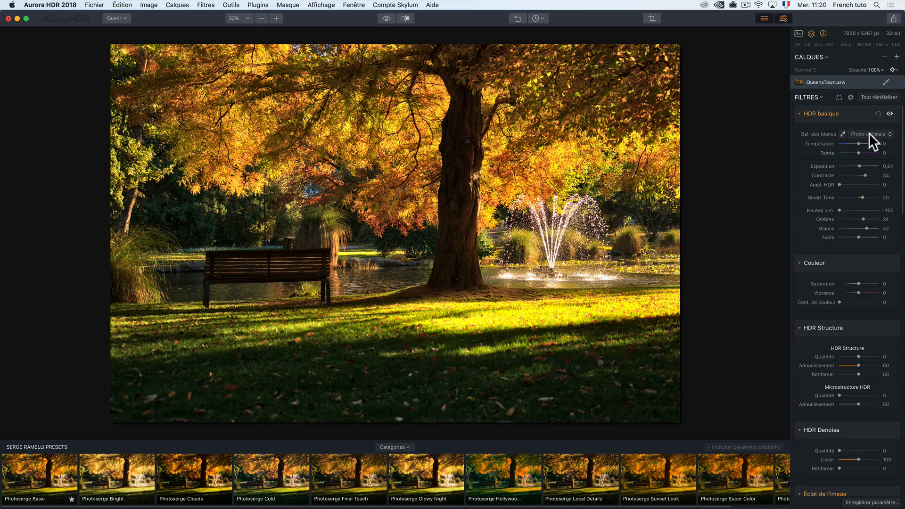
scroll(850, 229, "down", 3)
scroll(849, 229, "down", 5)
scroll(850, 229, "up", 8)
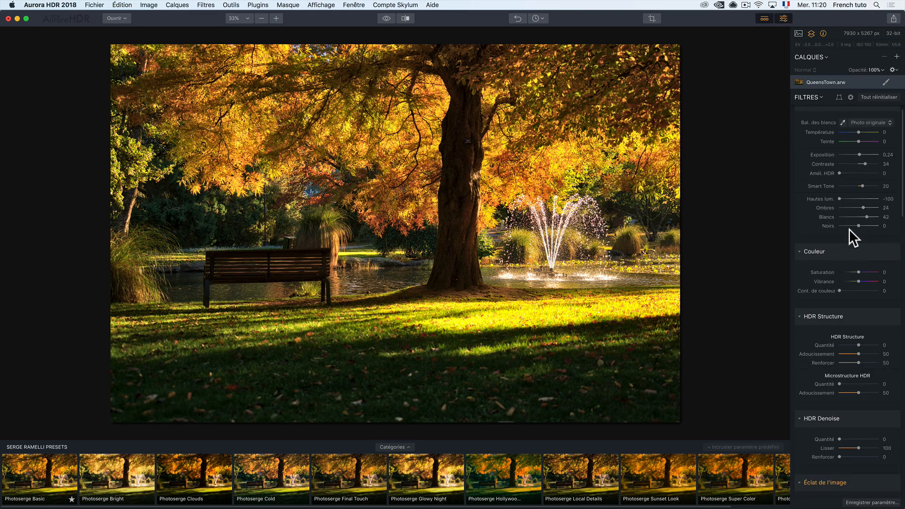
Add a new adjustment layer and set its Éclat de l'image amount (Quantité) to 38
left_click(897, 57)
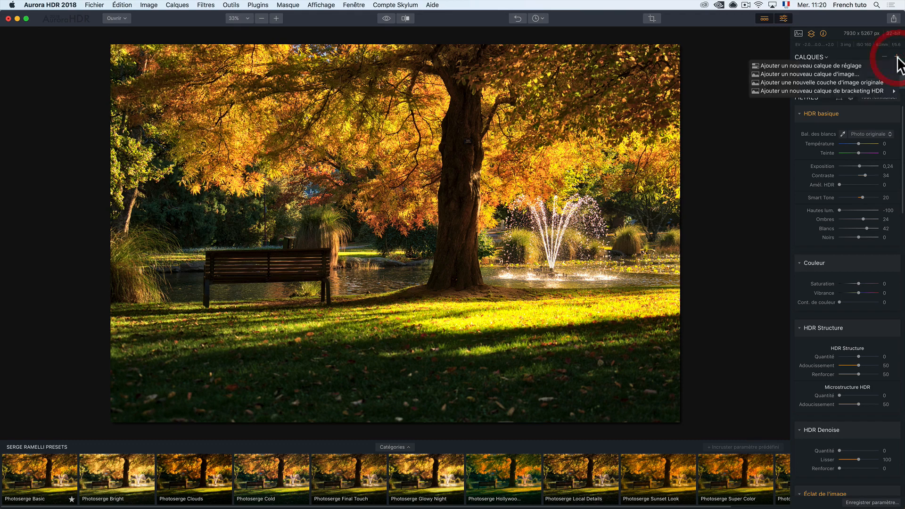
left_click(868, 67)
scroll(867, 268, "down", 10)
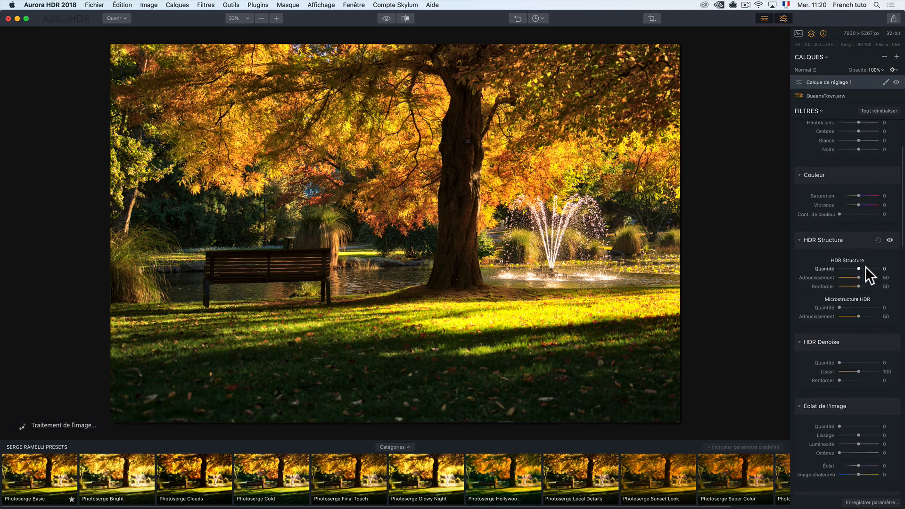
scroll(861, 264, "down", 2)
mouse_move(840, 321)
left_mouse_down()
mouse_move(896, 319)
mouse_move(853, 323)
left_mouse_up()
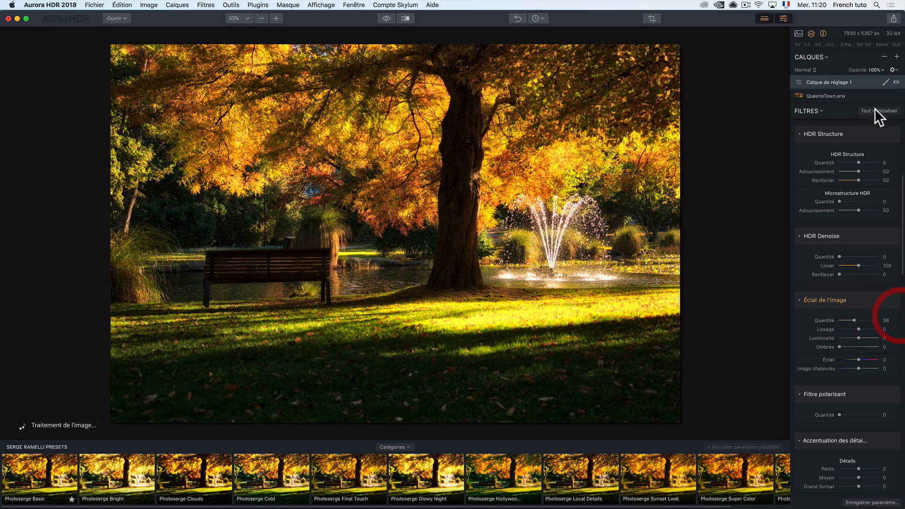
Brush the adjustment layer's mask over the fountain area and the orange foliage, and compare the image with and without the edits
left_click(886, 82)
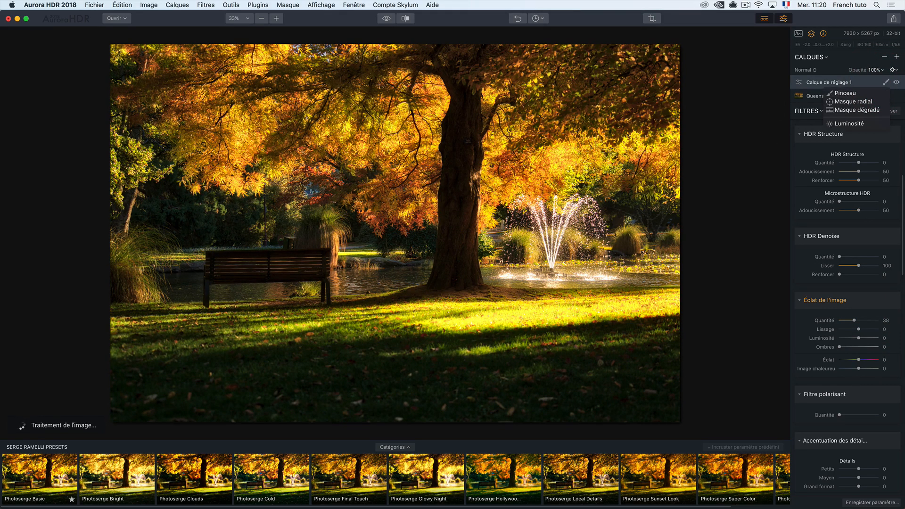
left_click(853, 91)
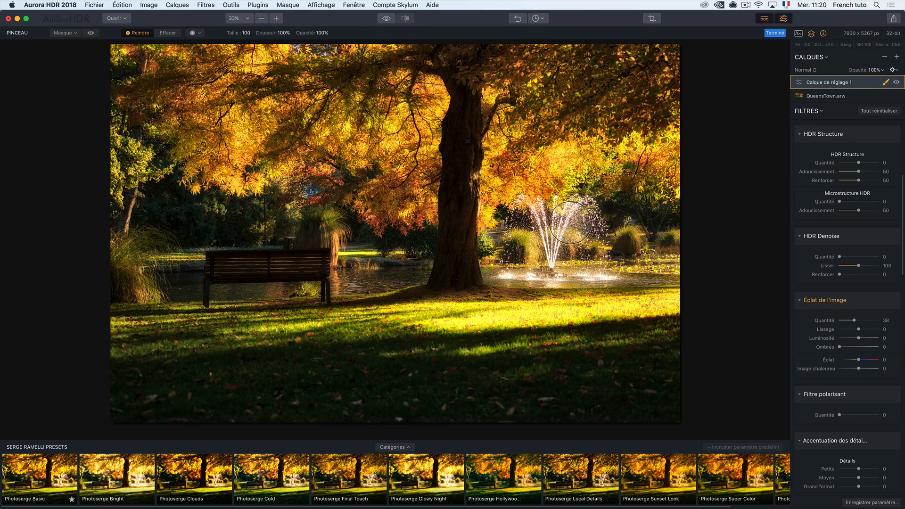
mouse_move(538, 276)
left_mouse_down()
mouse_move(608, 242)
mouse_move(531, 246)
mouse_move(540, 198)
mouse_move(580, 234)
mouse_move(558, 208)
mouse_move(505, 178)
mouse_move(540, 207)
mouse_move(580, 209)
mouse_move(612, 164)
mouse_move(662, 205)
mouse_move(577, 185)
mouse_move(507, 209)
left_mouse_up()
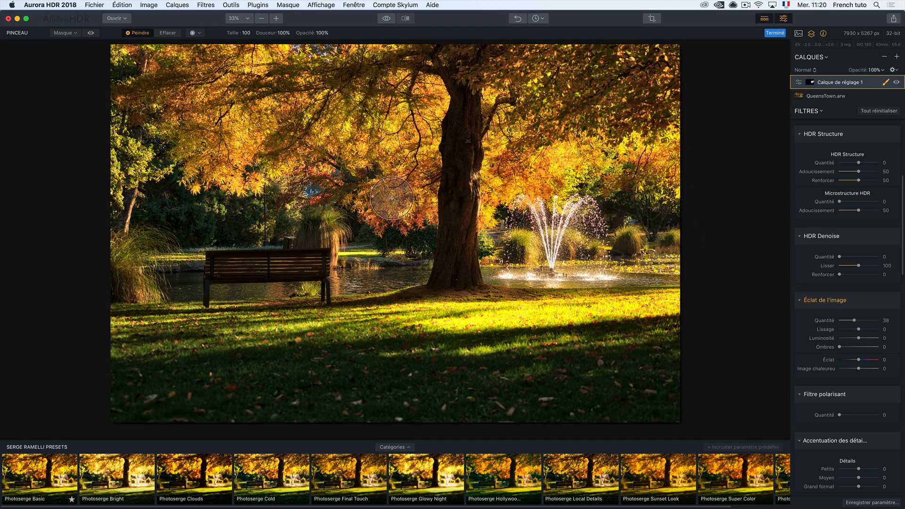
mouse_move(222, 171)
left_mouse_down()
mouse_move(233, 135)
mouse_move(207, 151)
mouse_move(168, 109)
mouse_move(245, 132)
left_mouse_up()
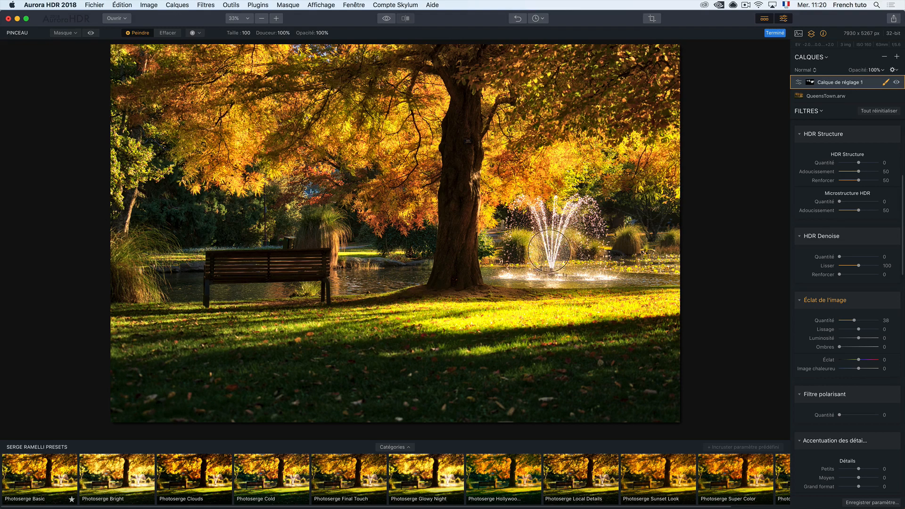
left_click(897, 83)
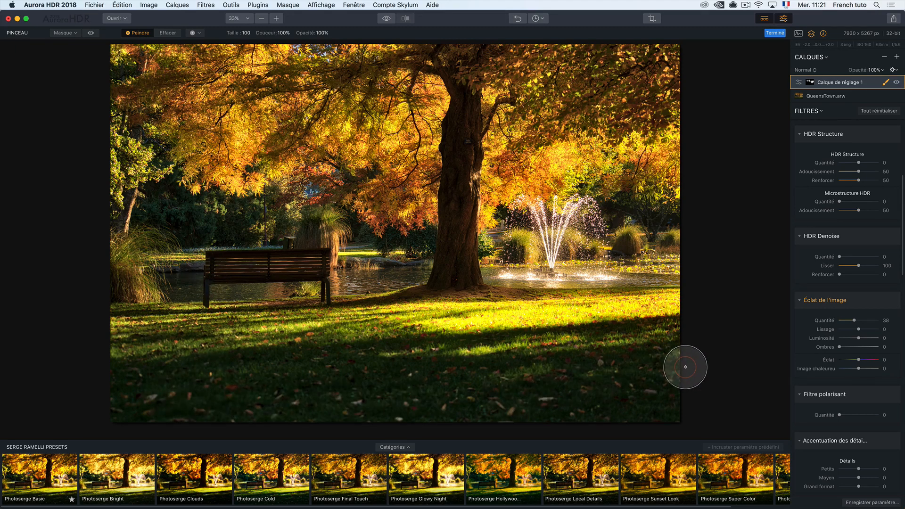
left_click(388, 18)
left_click(389, 18)
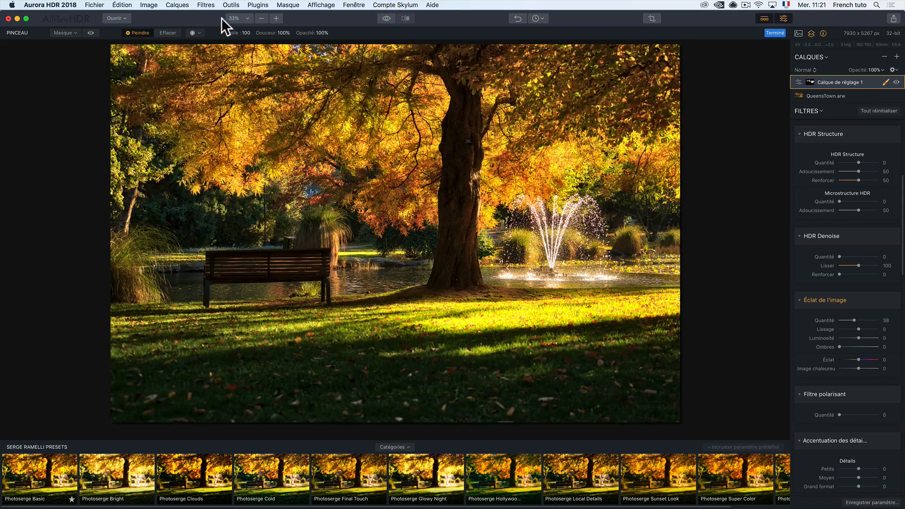
Export the image as QueensTown to the Prijets finaux folder as an sRGB JPEG, long edge 2500, quality 85, without sharpening
left_click(94, 5)
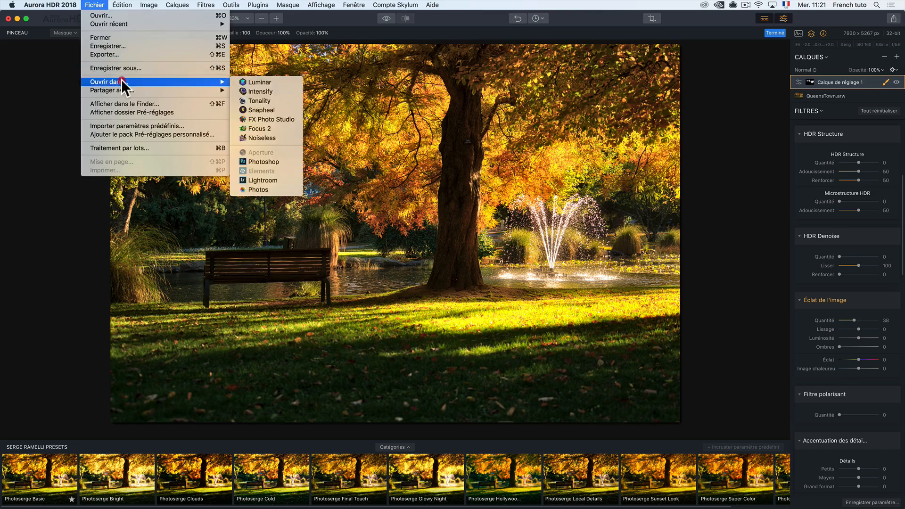
mouse_move(131, 92)
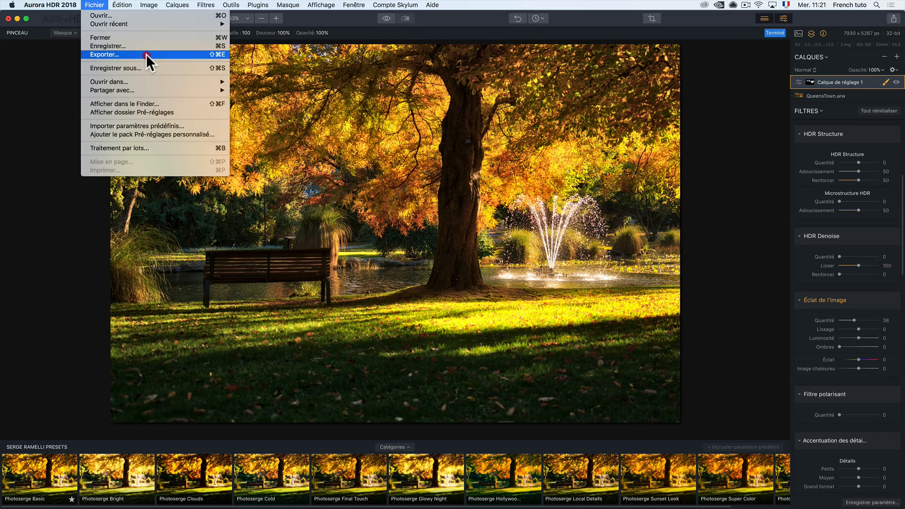
mouse_move(160, 90)
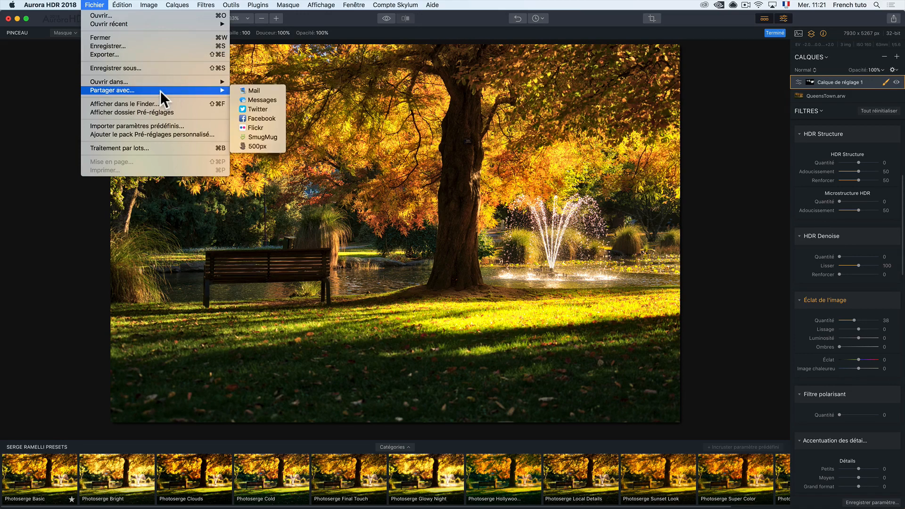
left_click(158, 55)
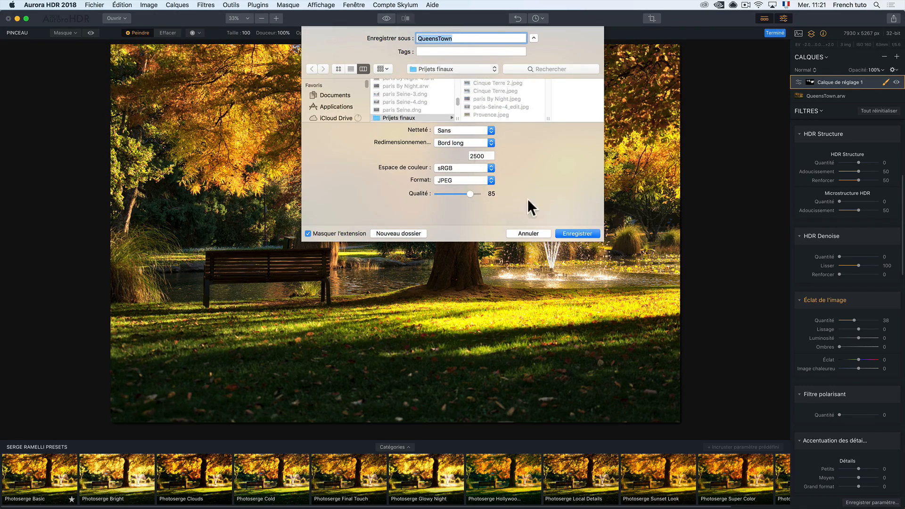
left_click(581, 231)
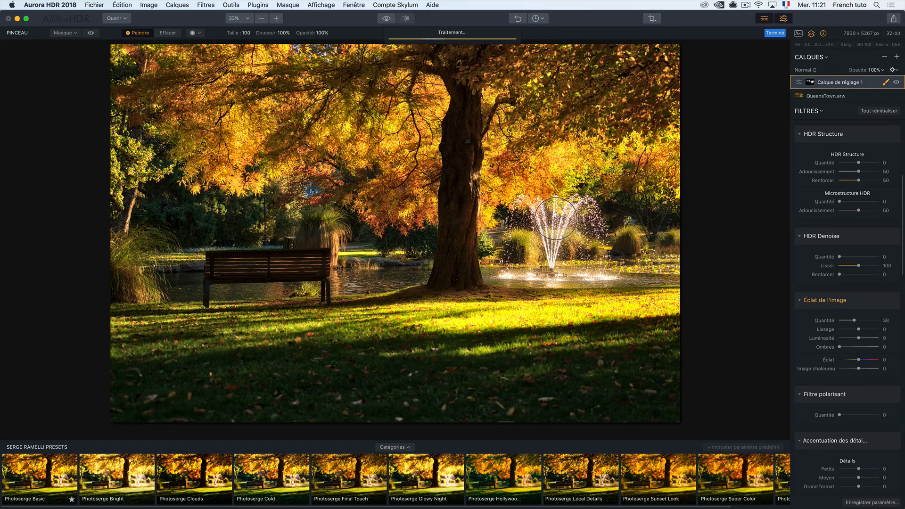